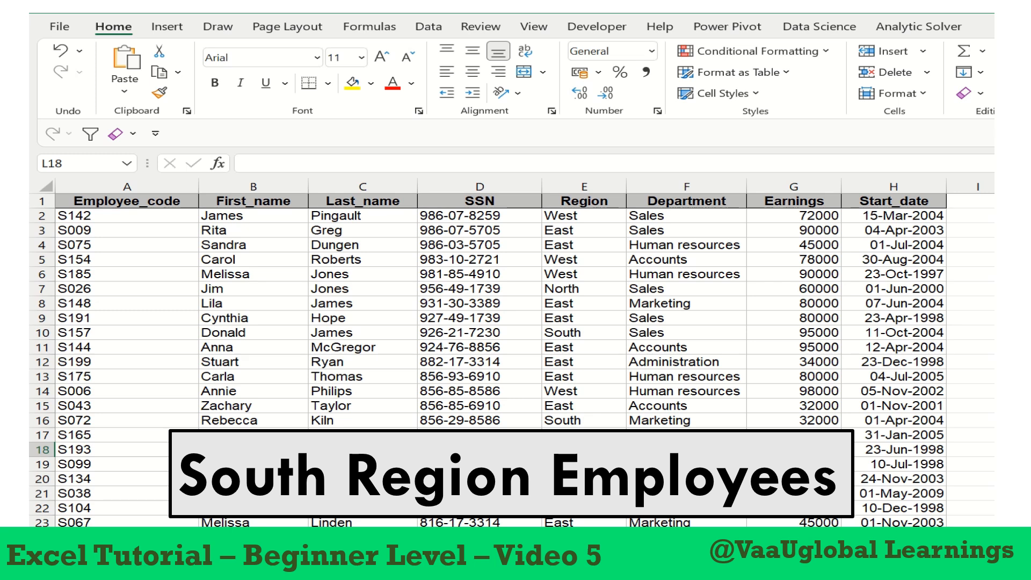
# Turn on filtering for the header row of the employee table.
pyautogui.click(452, 330)
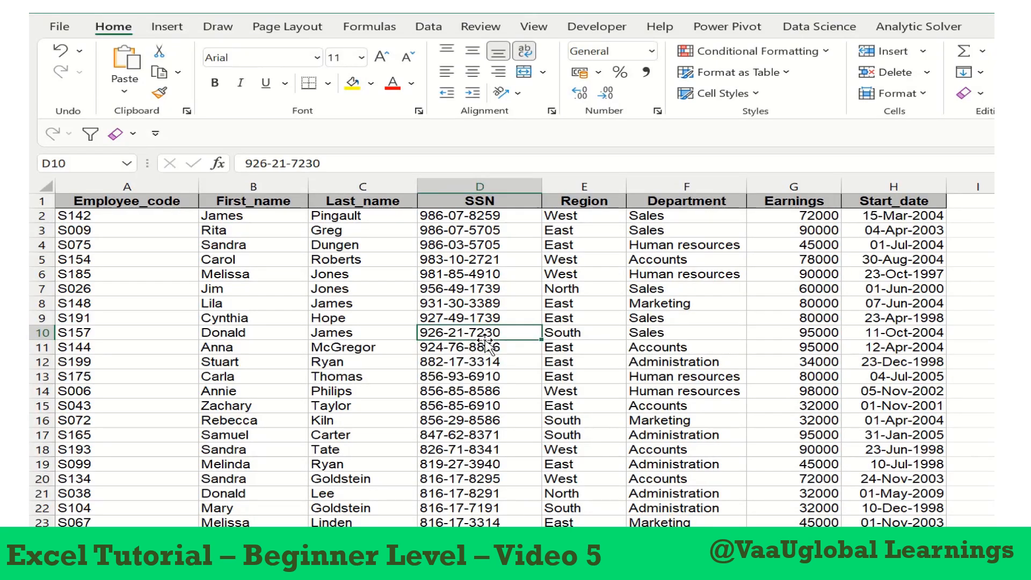
pyautogui.click(429, 28)
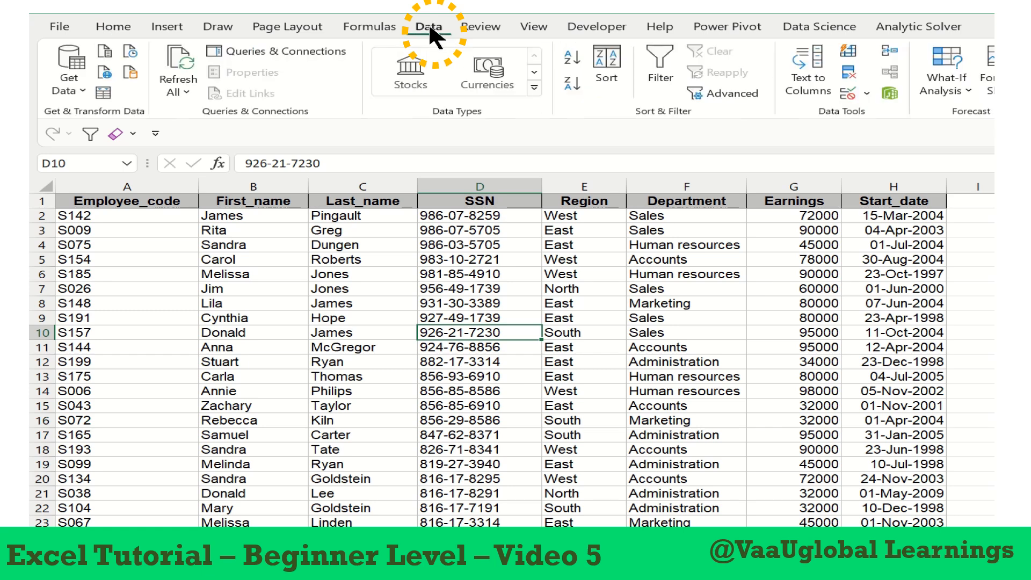
pyautogui.click(659, 67)
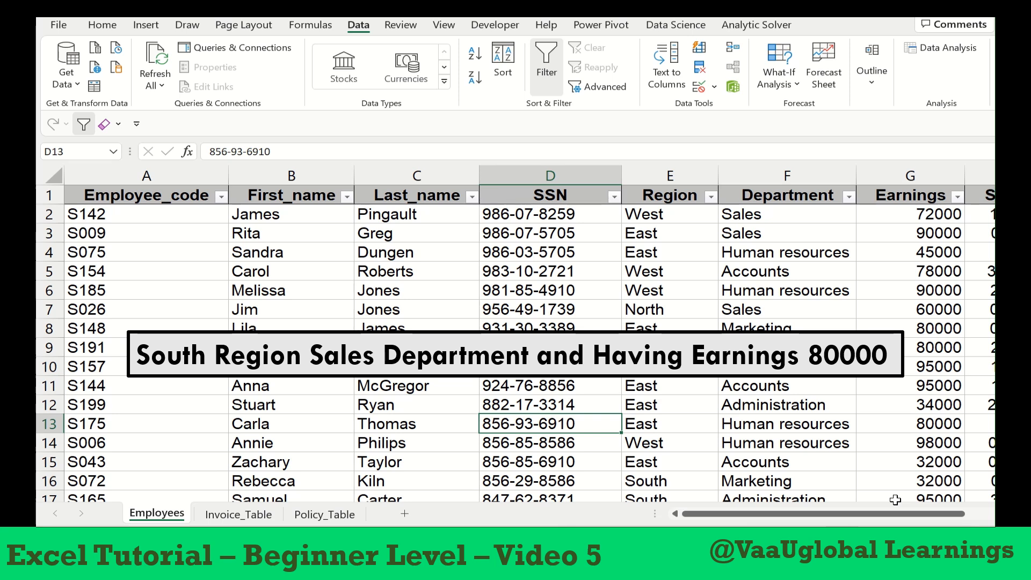
# Filter the Region column to include only South.
pyautogui.click(711, 199)
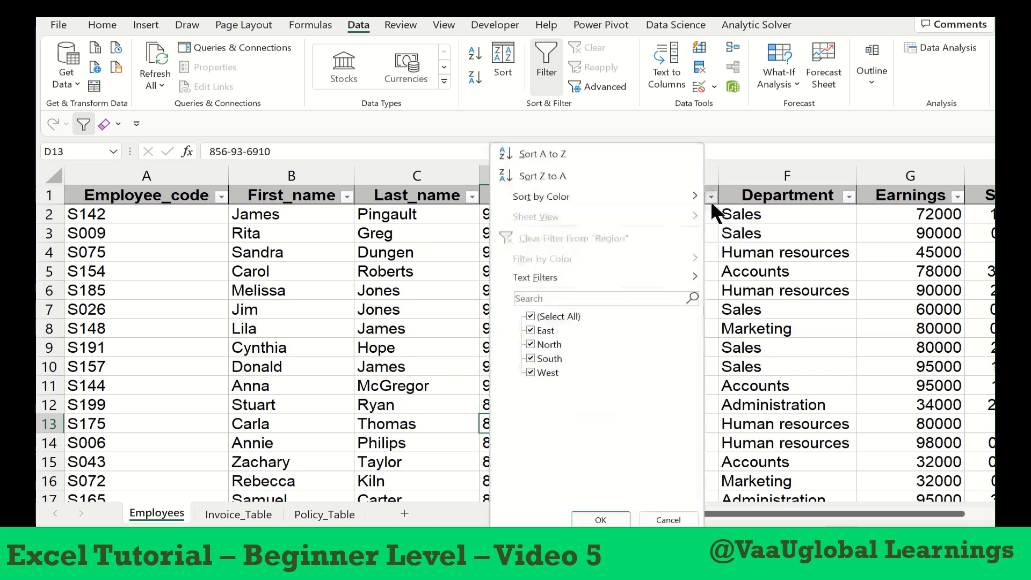
pyautogui.click(527, 315)
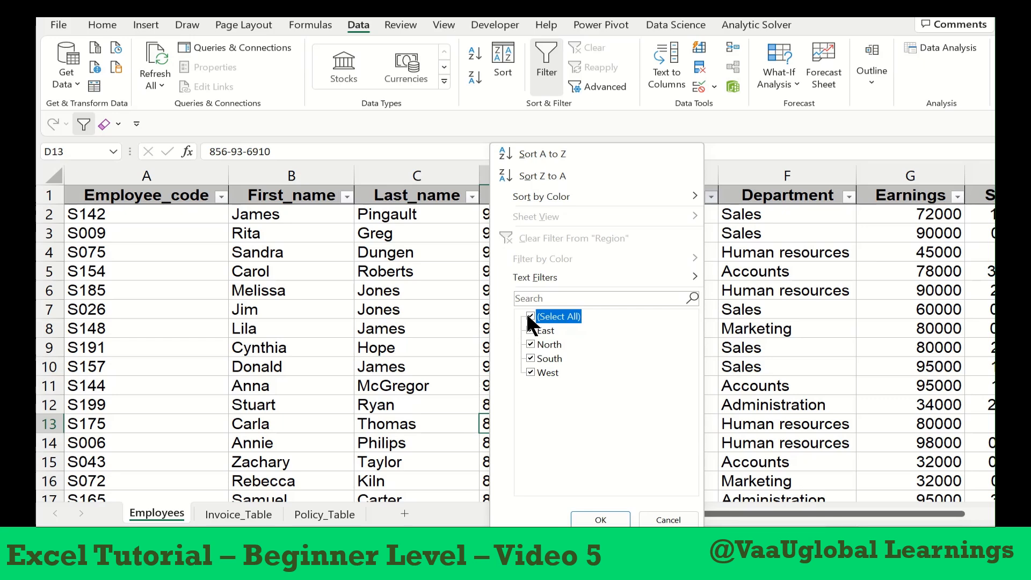
pyautogui.click(531, 358)
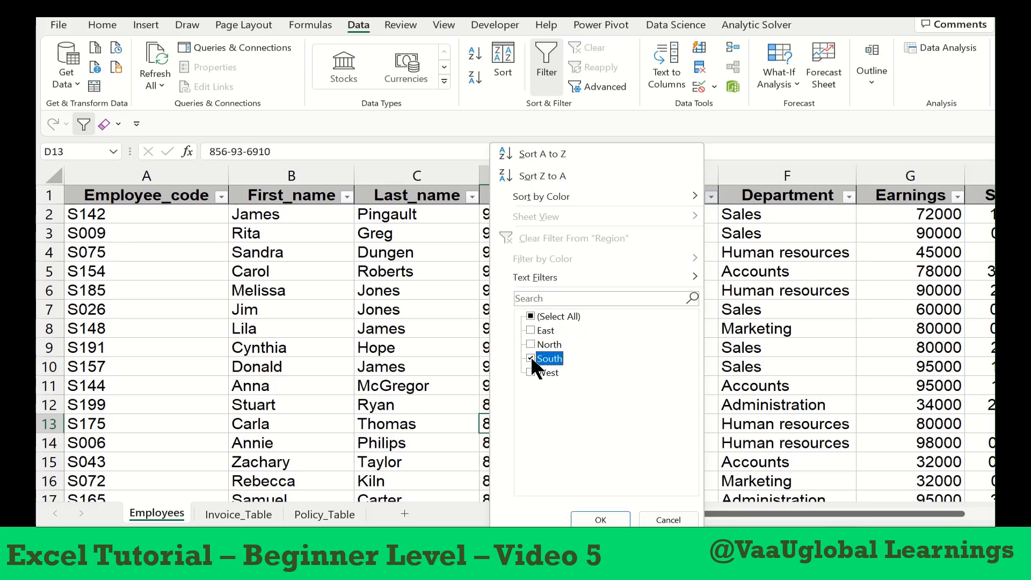
pyautogui.click(602, 519)
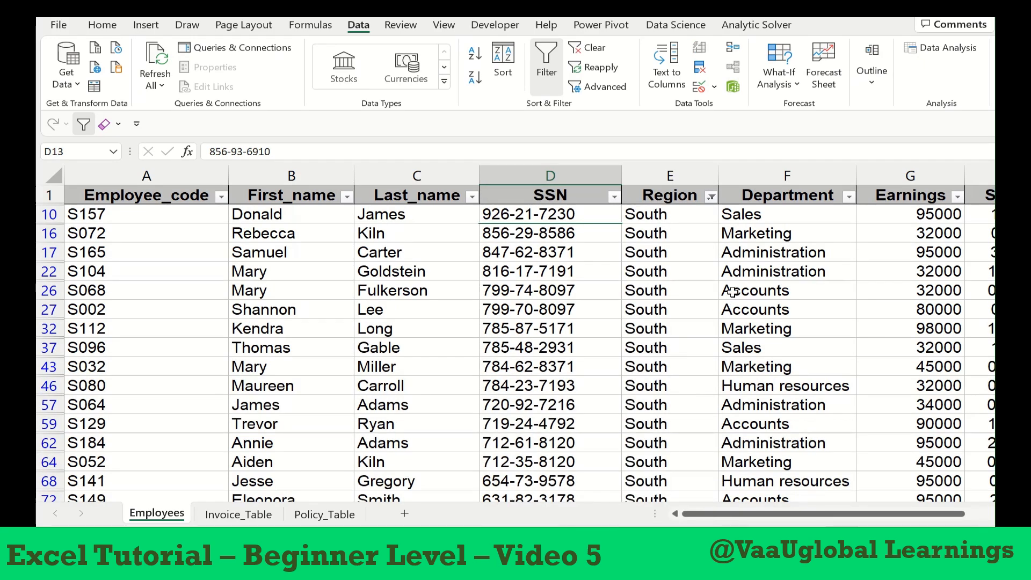
# Filter the Department column to include only Sales.
pyautogui.click(849, 197)
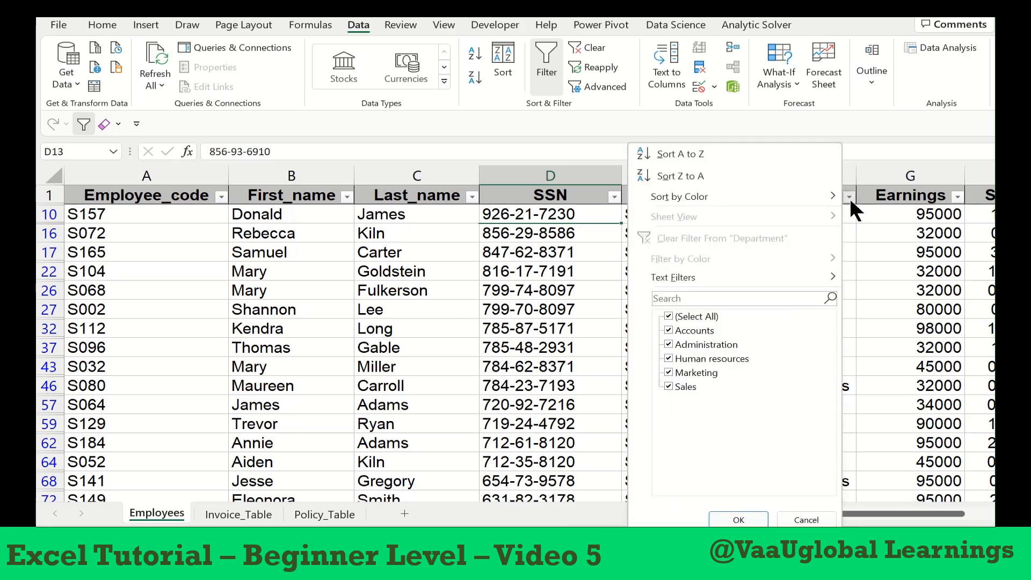
pyautogui.click(669, 316)
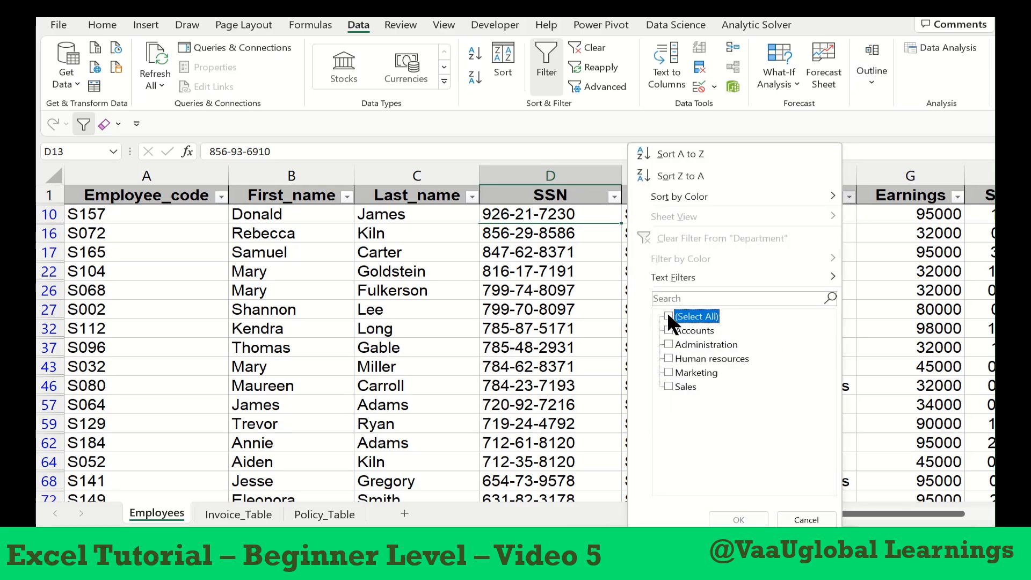
pyautogui.click(668, 386)
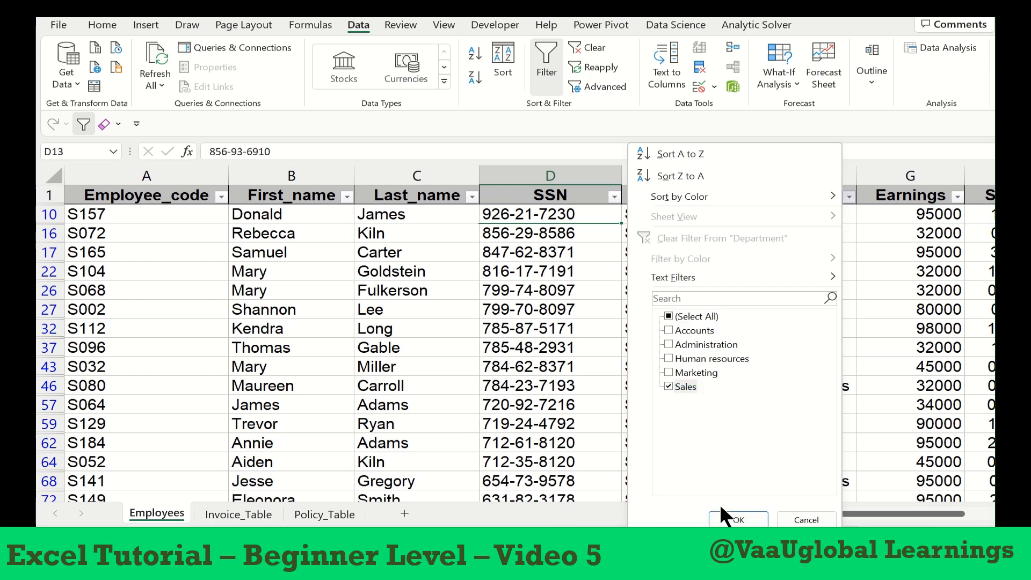
pyautogui.click(734, 521)
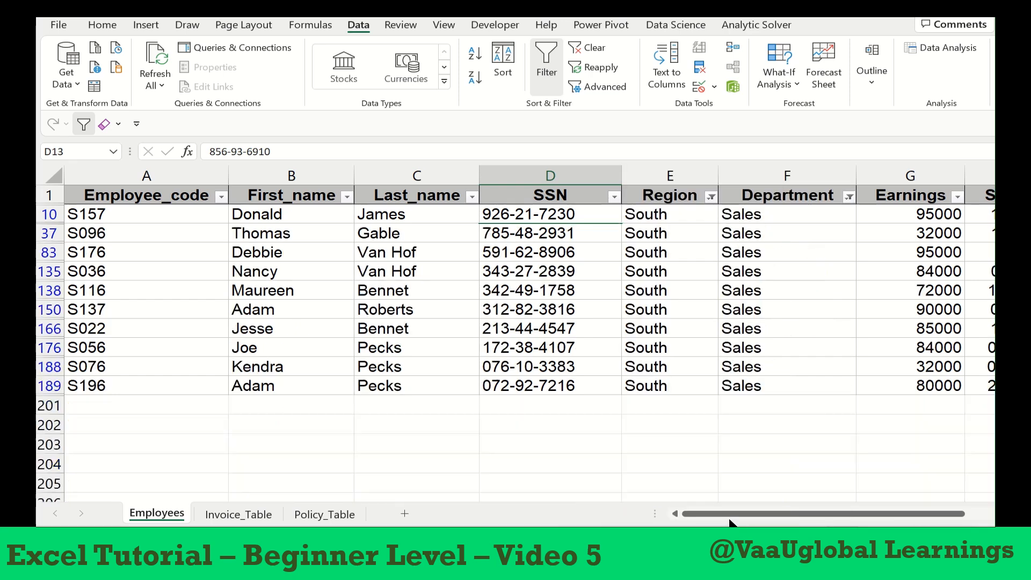
# Filter the Earnings column to include only 80000.
pyautogui.click(959, 197)
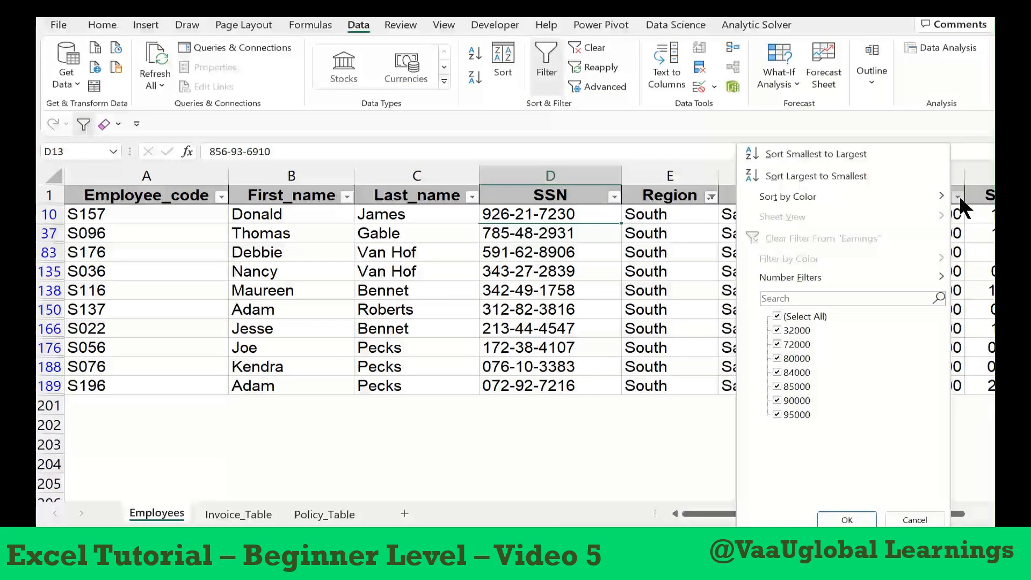
pyautogui.click(778, 317)
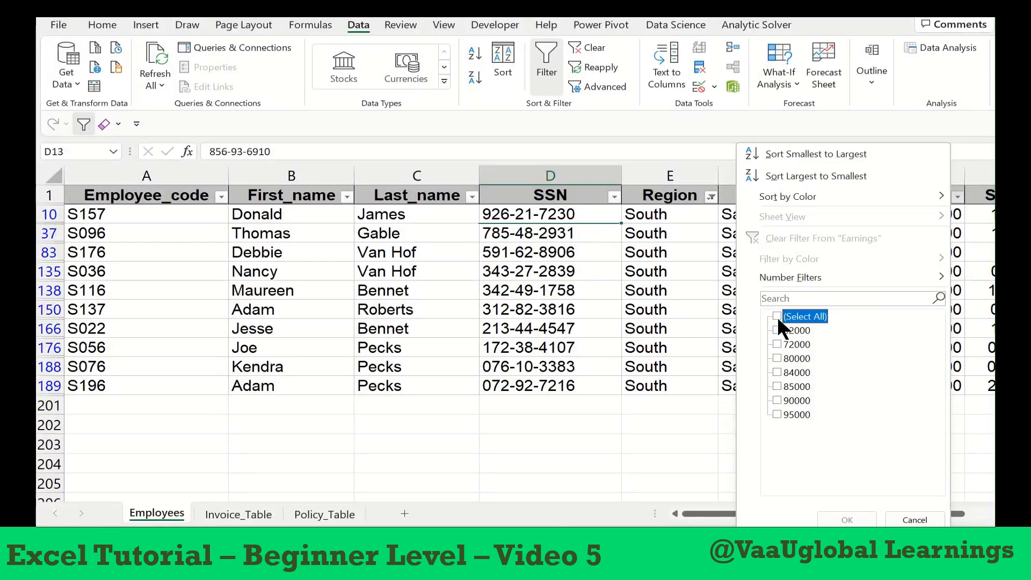
pyautogui.click(778, 358)
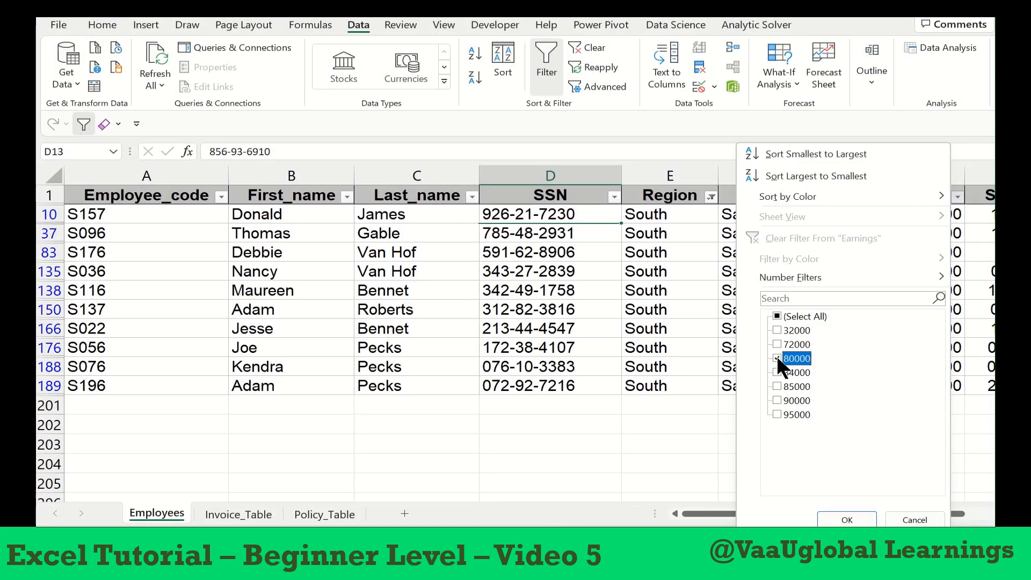
pyautogui.click(846, 519)
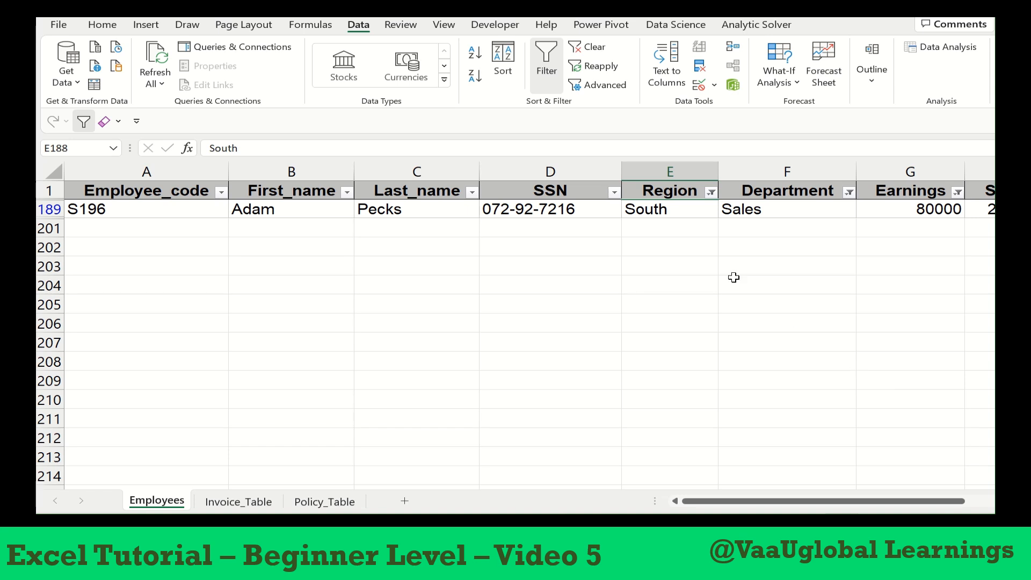
pyautogui.click(711, 194)
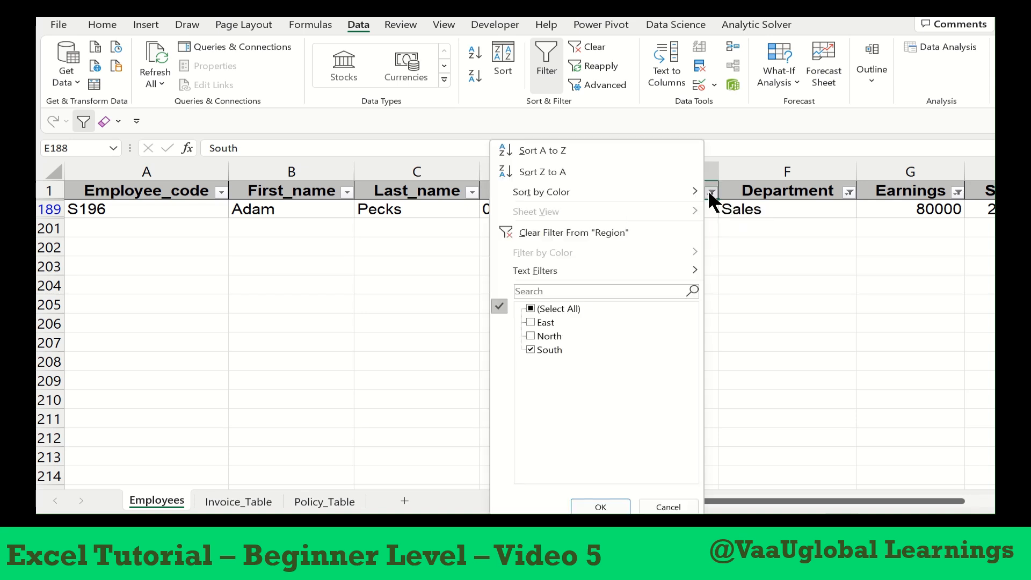
pyautogui.click(533, 305)
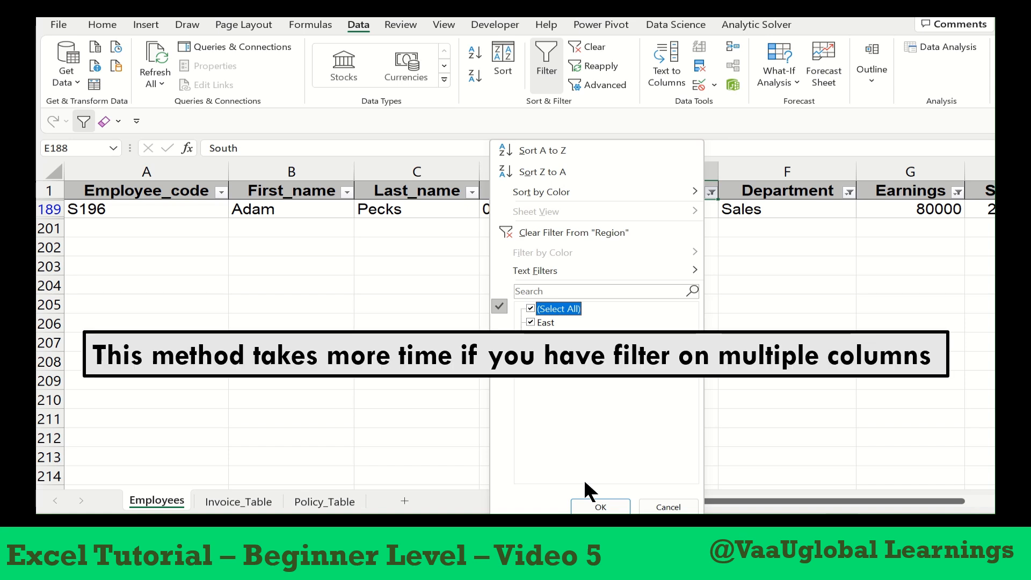
pyautogui.click(531, 310)
pyautogui.click(530, 349)
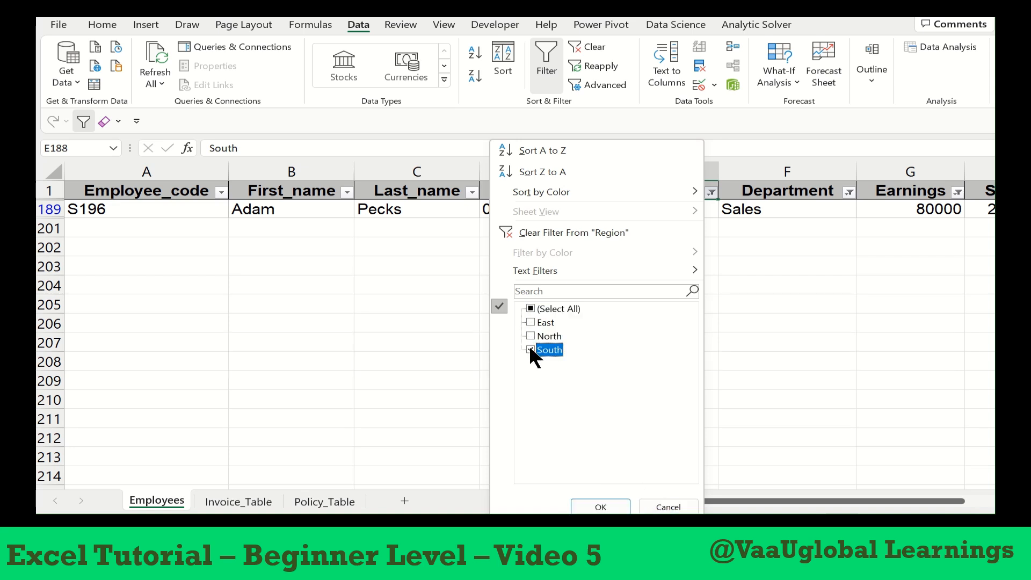
pyautogui.press('Return')
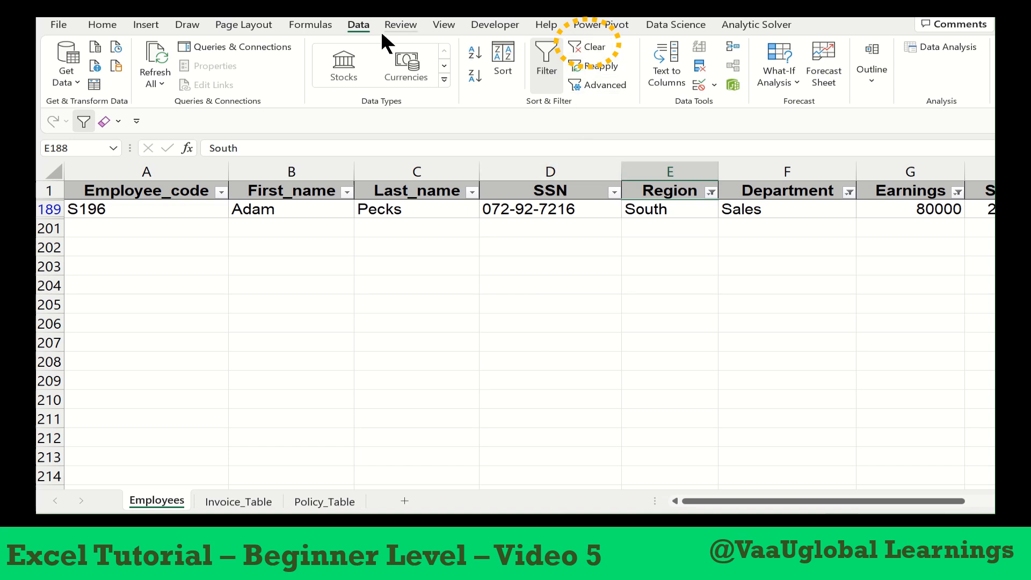
# Clear the filters from all columns of the employee table at once.
pyautogui.click(594, 46)
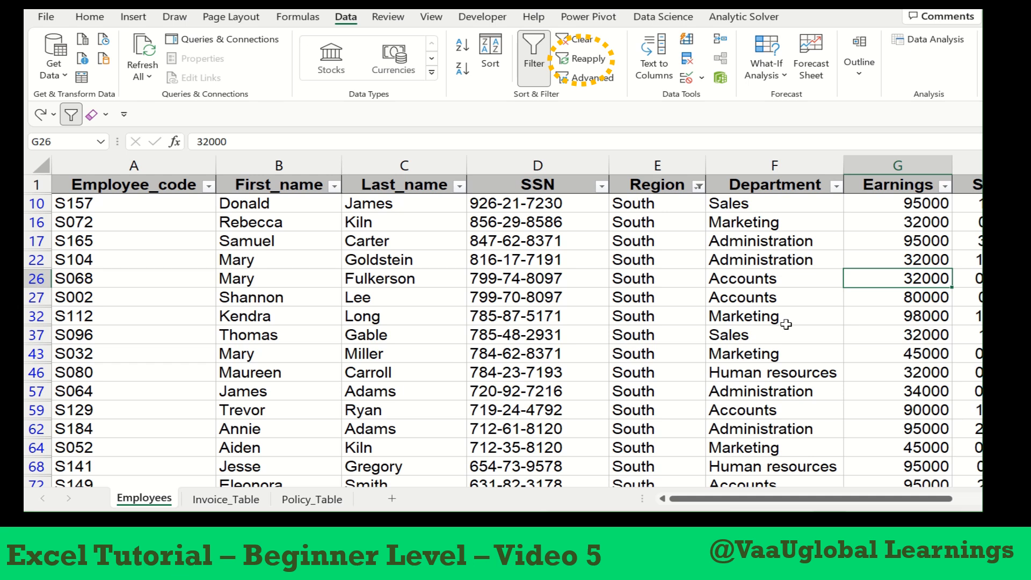
# Change the Region in cell E22 of the filtered employee table to North.
pyautogui.click(883, 357)
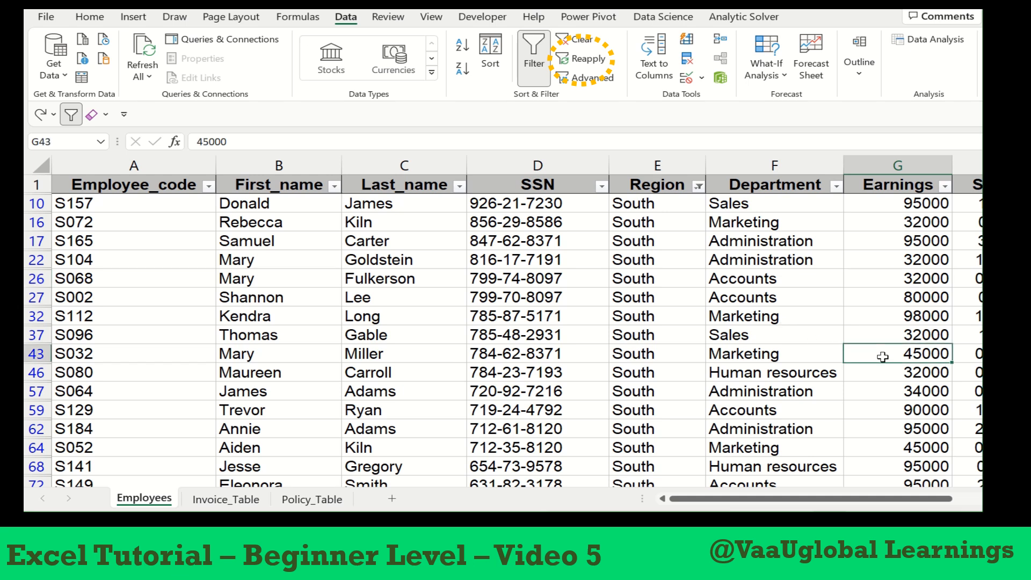
pyautogui.click(652, 262)
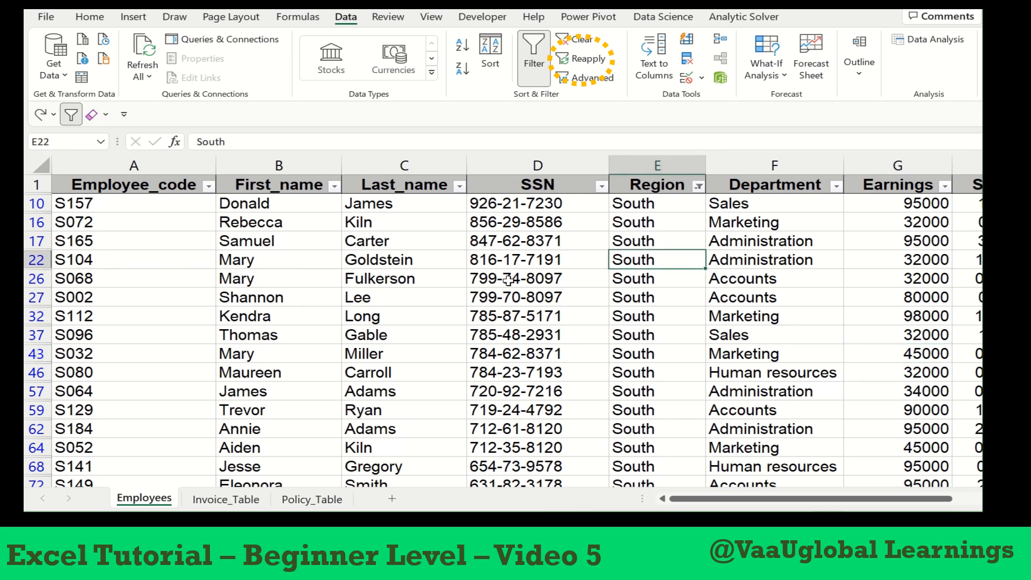
pyautogui.write('North')
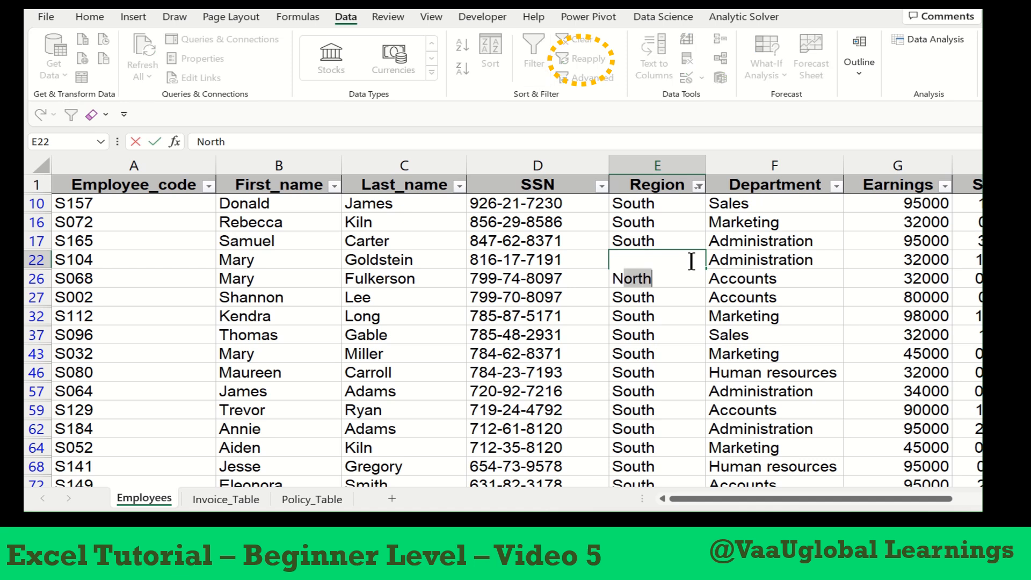
pyautogui.press('Return')
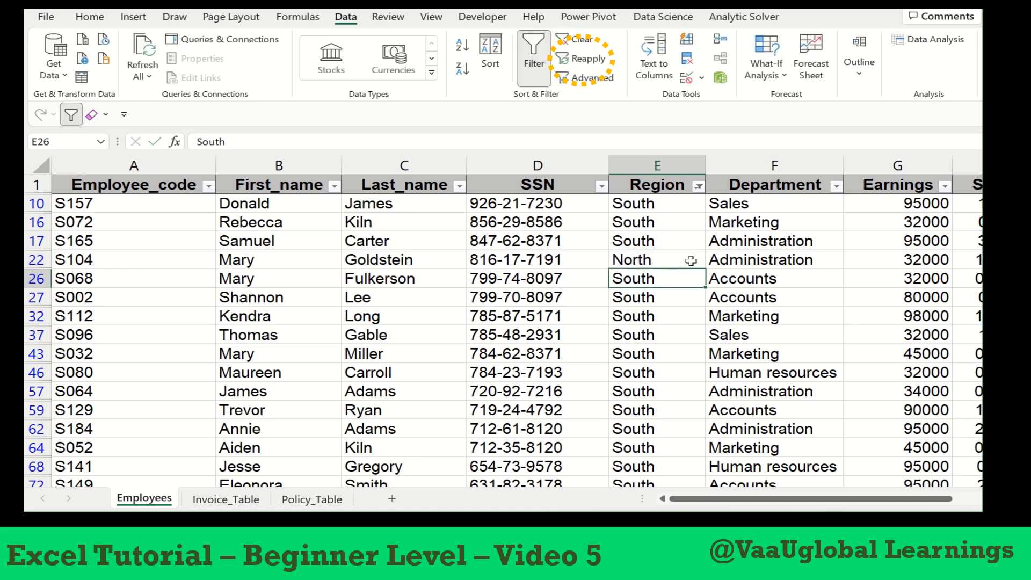
# Change the Region in cell E43 of the filtered employee table to East.
pyautogui.click(79, 355)
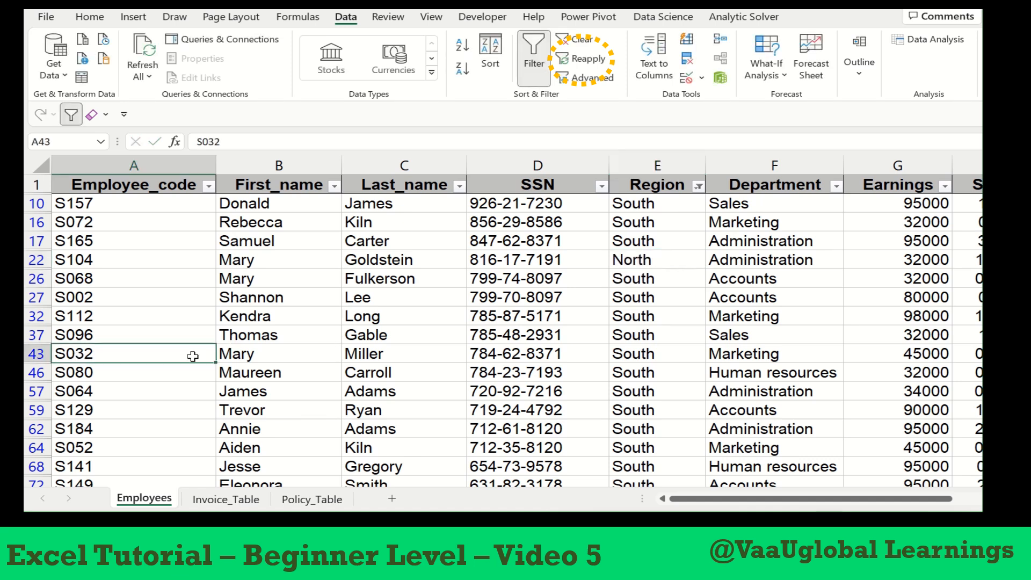
pyautogui.click(627, 355)
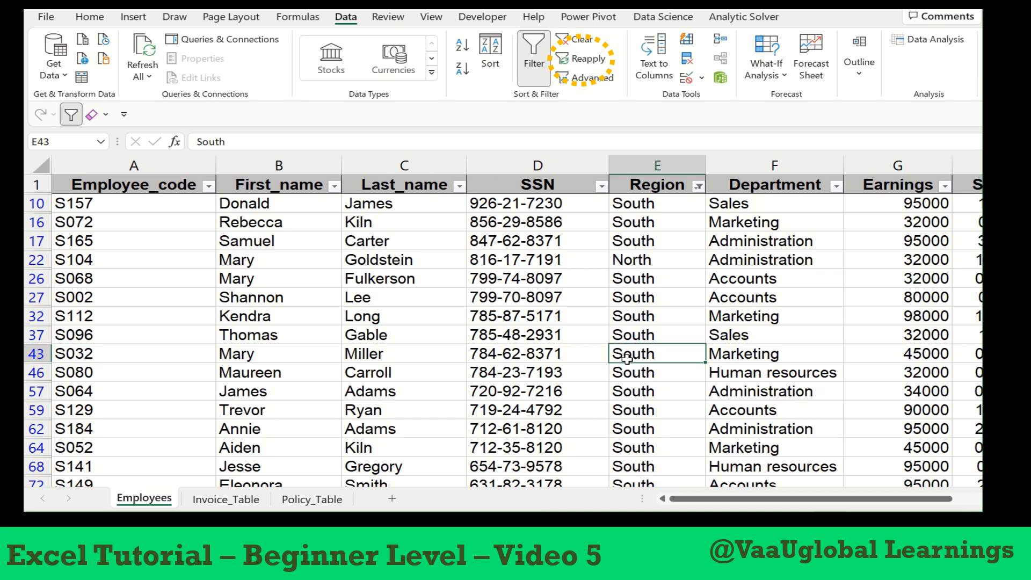
pyautogui.write('East')
pyautogui.press('Return')
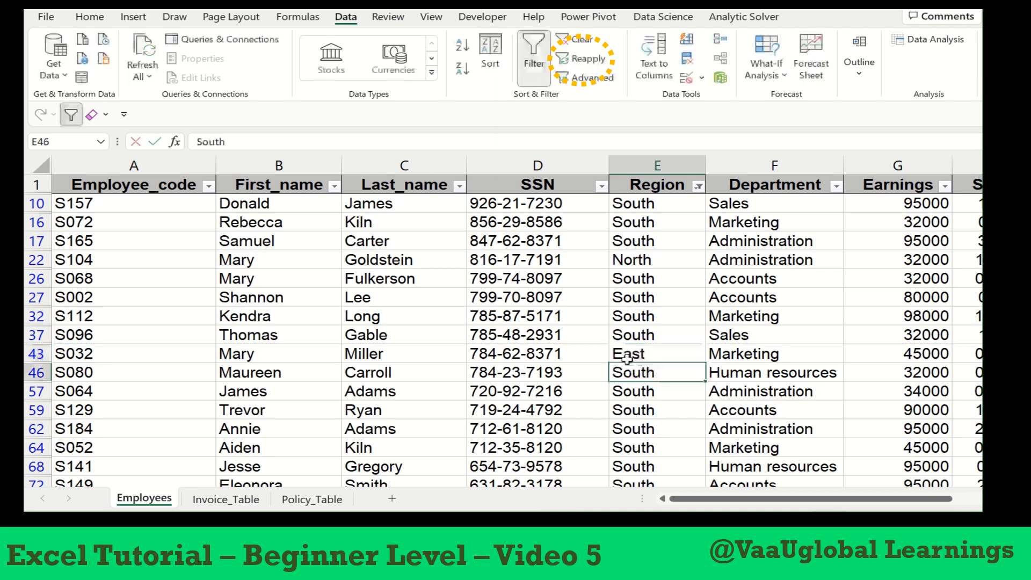
# Change the Region in cell E64 of the filtered employee table to West.
pyautogui.click(146, 451)
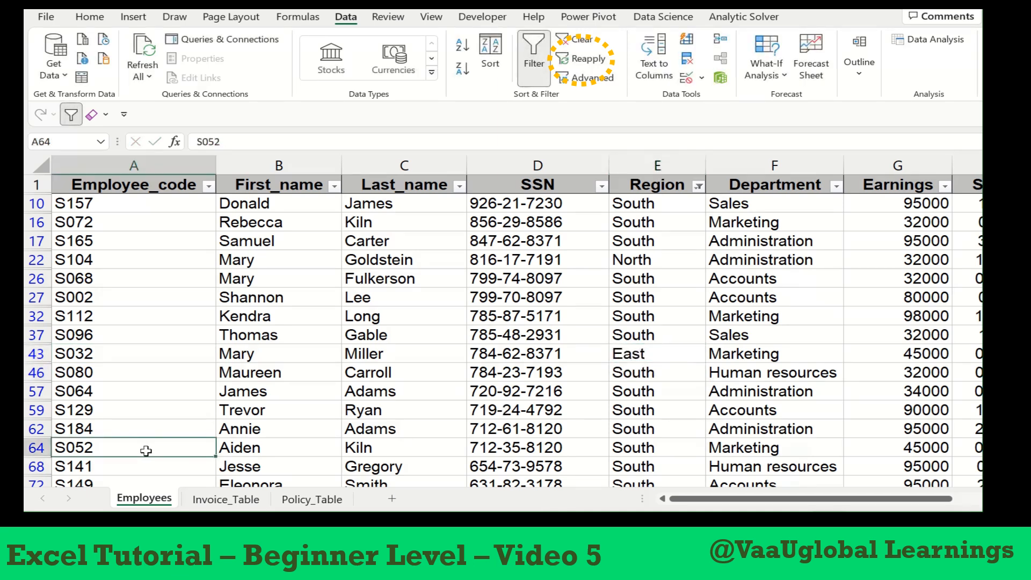
pyautogui.click(626, 451)
pyautogui.write('West')
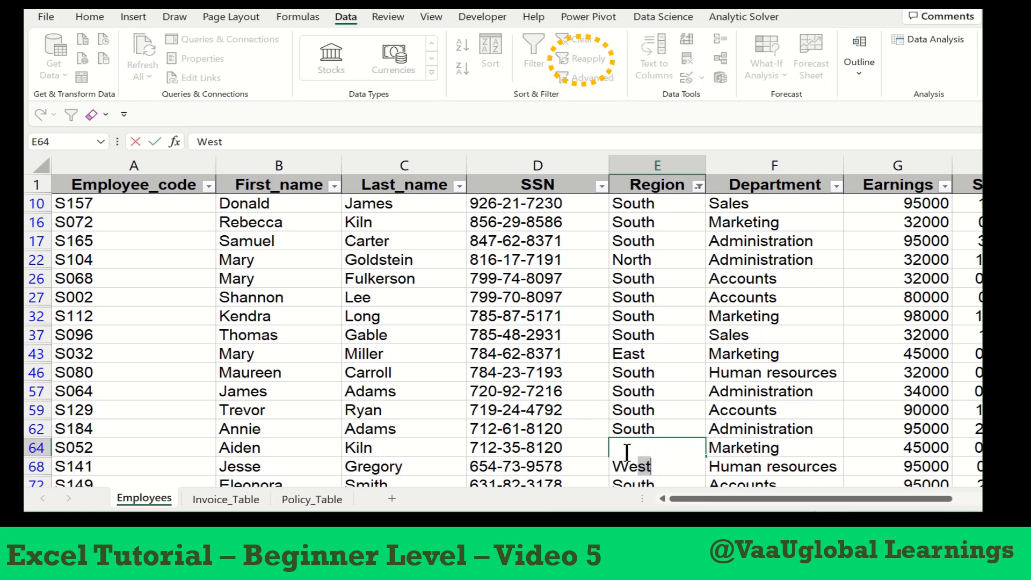
pyautogui.press('Return')
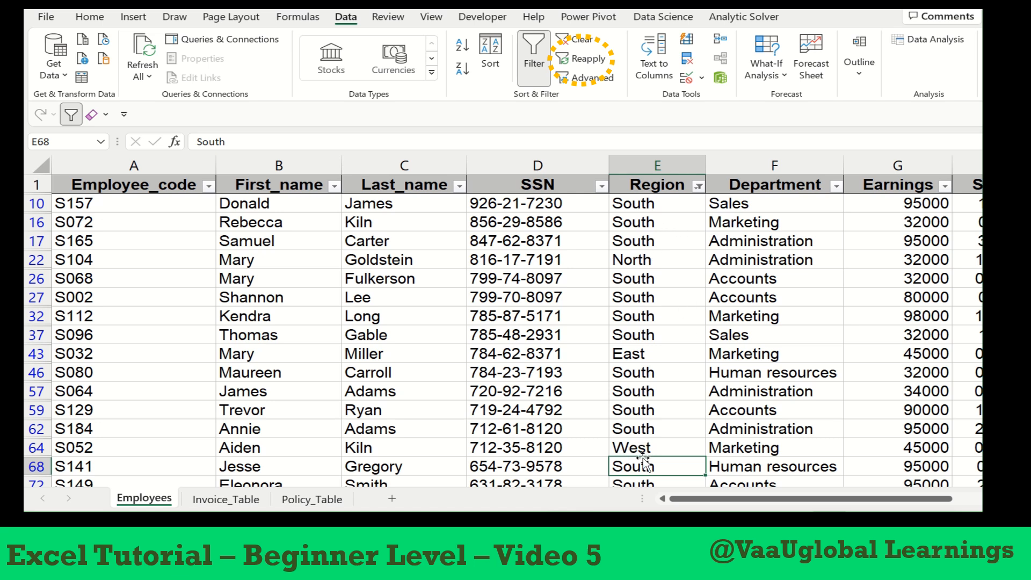
pyautogui.click(666, 447)
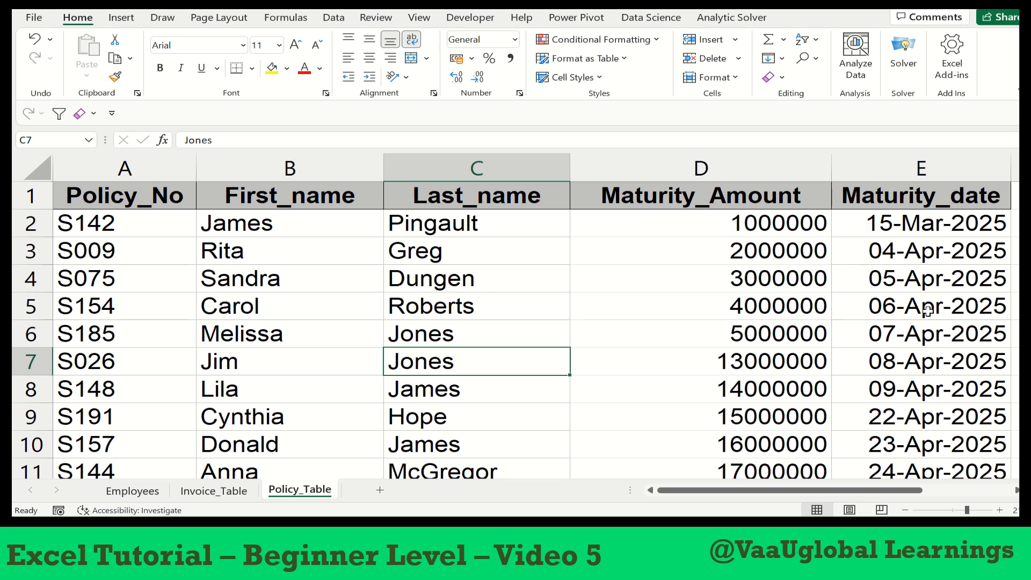
# Turn on filtering for the header row of the policy table.
pyautogui.click(506, 311)
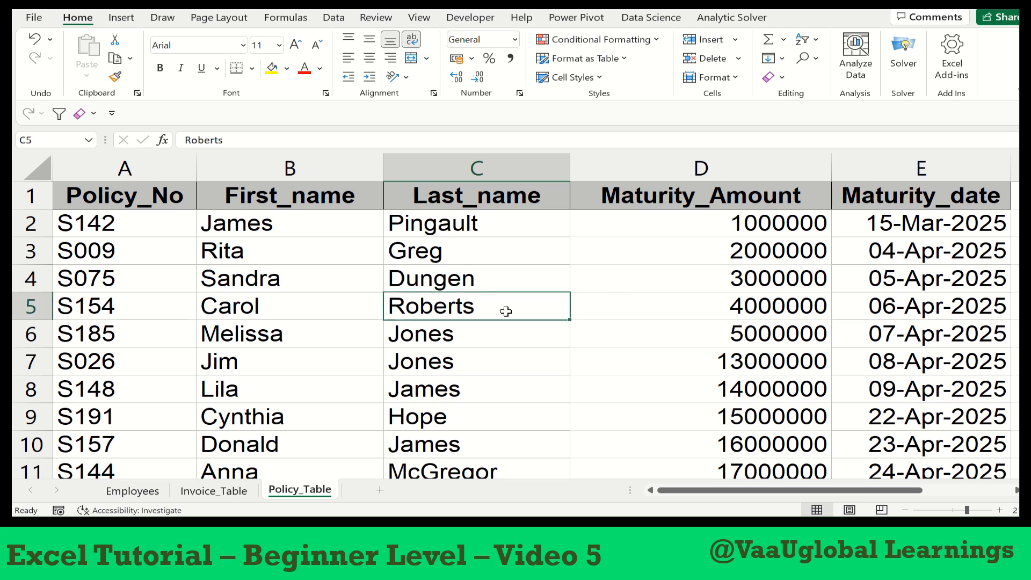
pyautogui.press('alt')
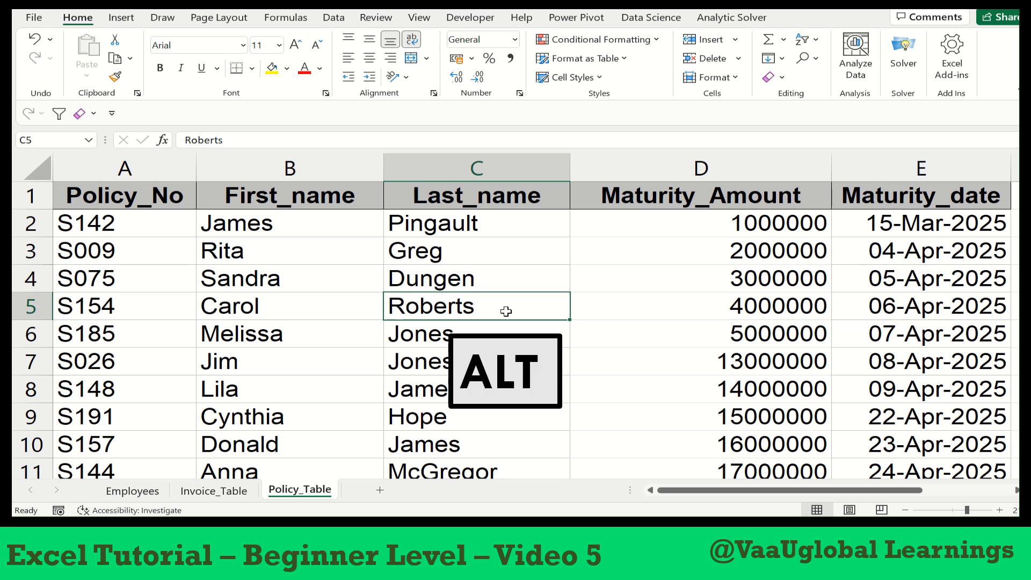
pyautogui.press('alt')
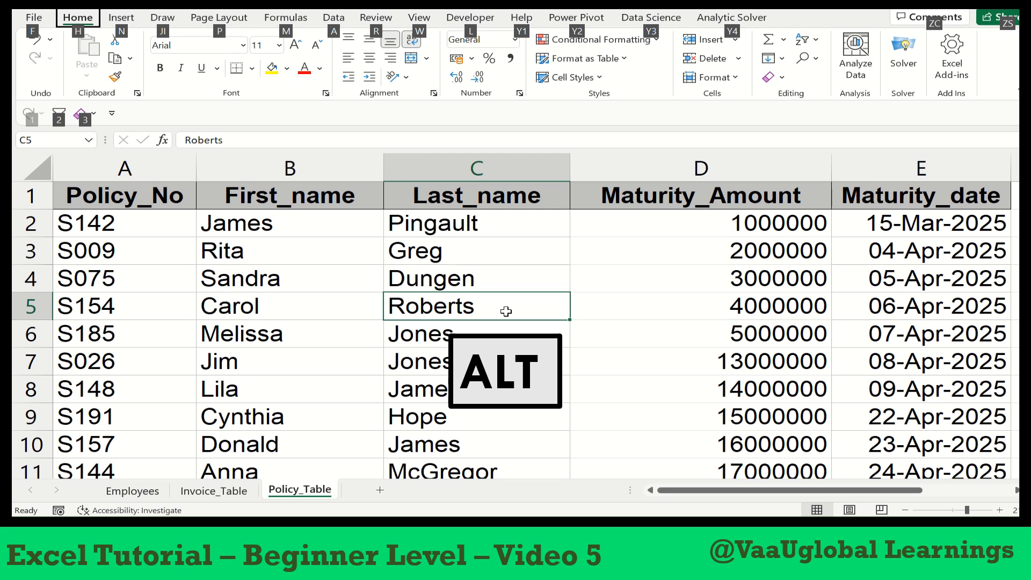
pyautogui.press('a')
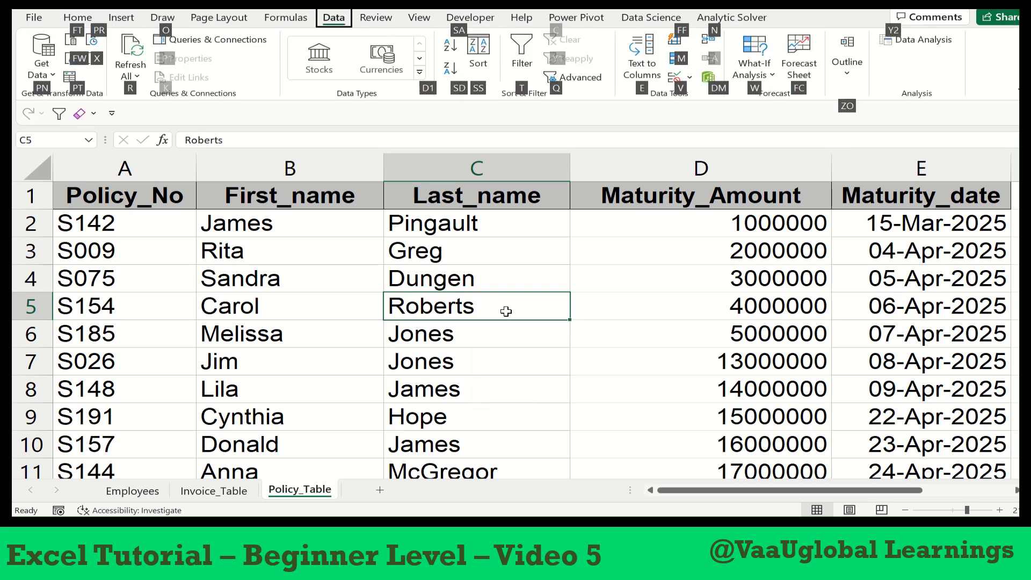
pyautogui.press('t')
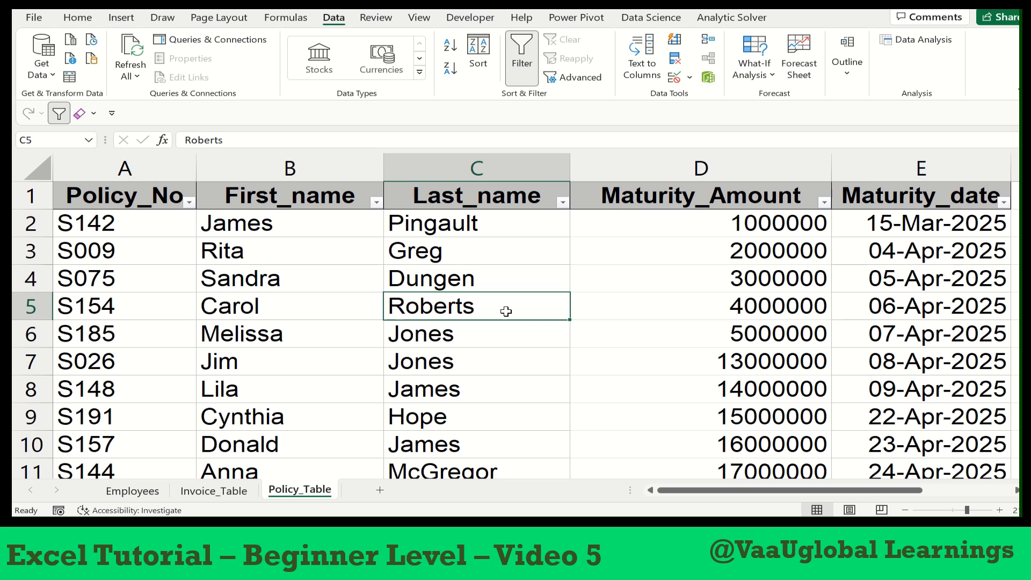
# Filter the policy table's First_name column to only the first name in its value list, with all other names deselected.
pyautogui.press('Up')
pyautogui.press('Up')
pyautogui.press('Up')
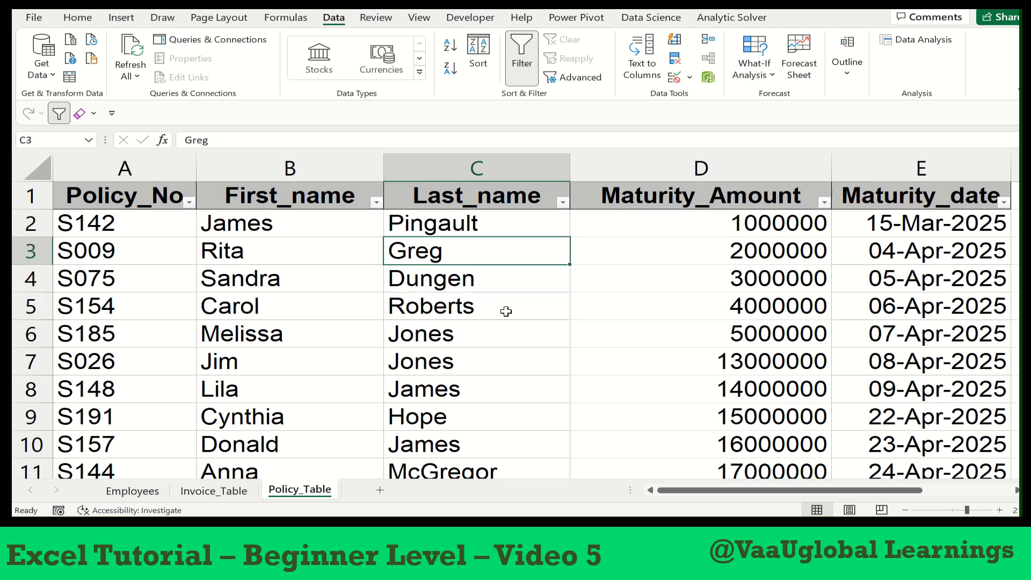
pyautogui.press('Up')
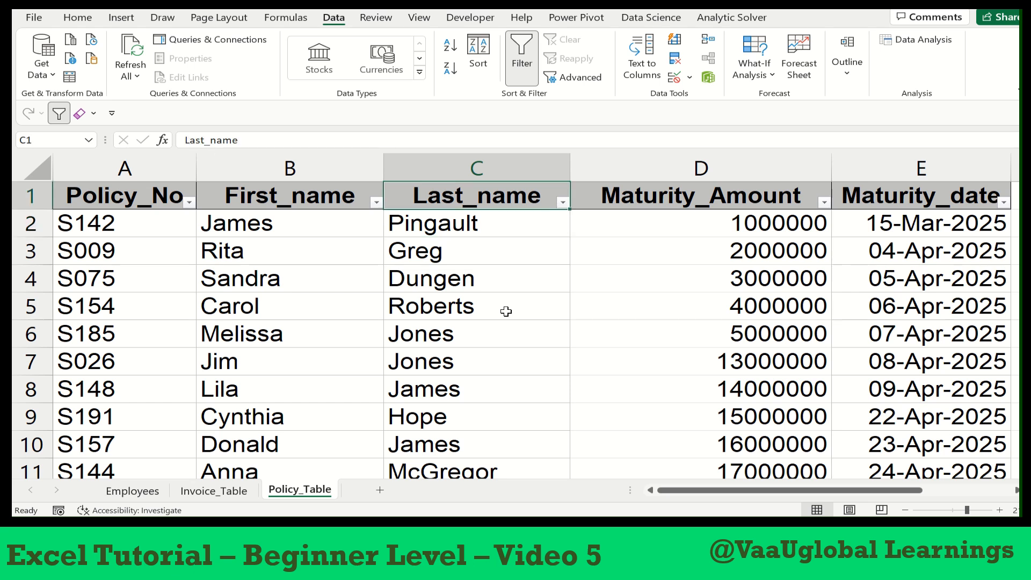
pyautogui.press('Left')
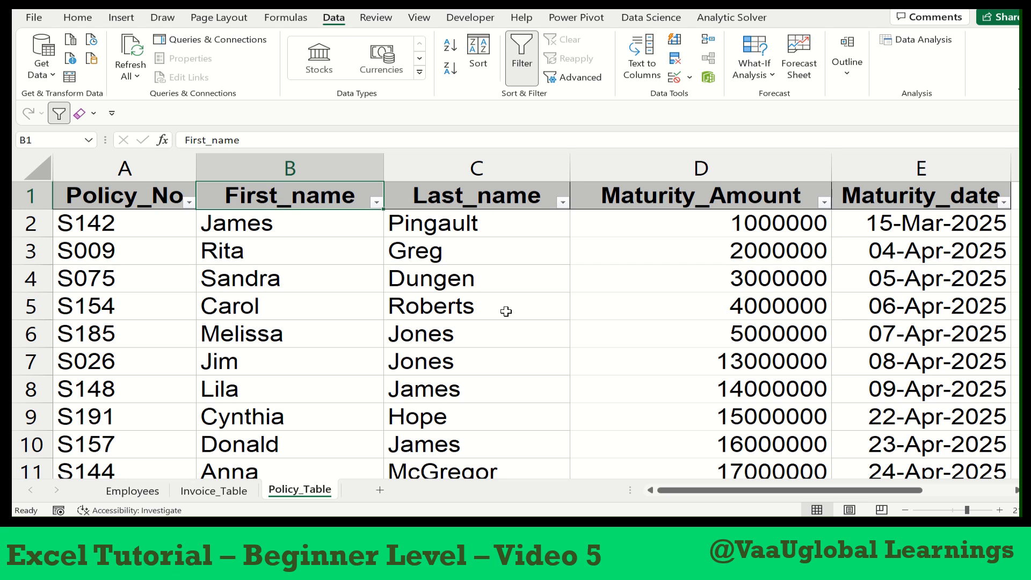
pyautogui.hotkey('alt', 'Down')
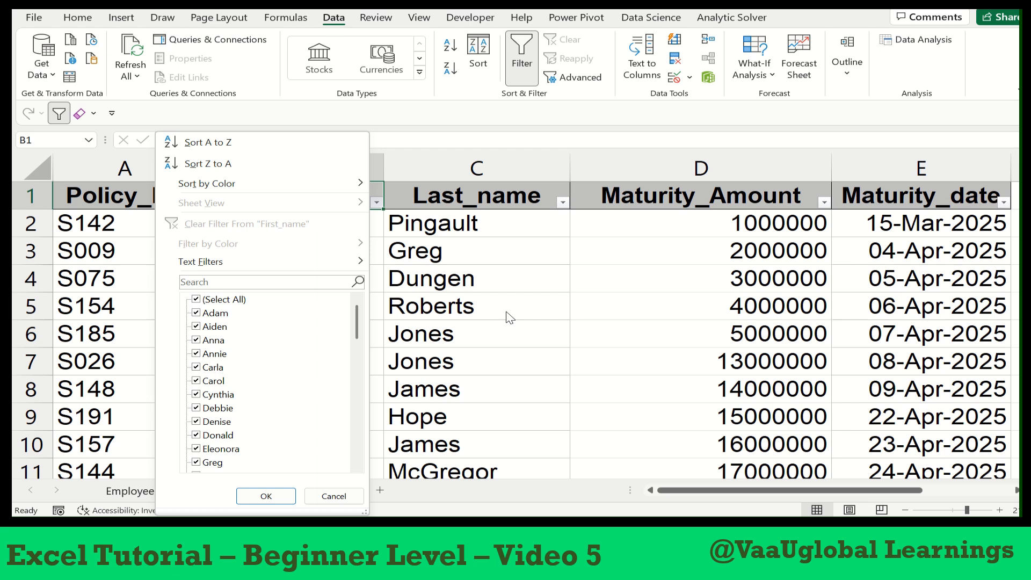
pyautogui.press('Down')
pyautogui.press('Down')
pyautogui.press('Down')
pyautogui.press('Down')
pyautogui.press('Down')
pyautogui.press('Down')
pyautogui.press('Down')
pyautogui.press('Down')
pyautogui.press('Down')
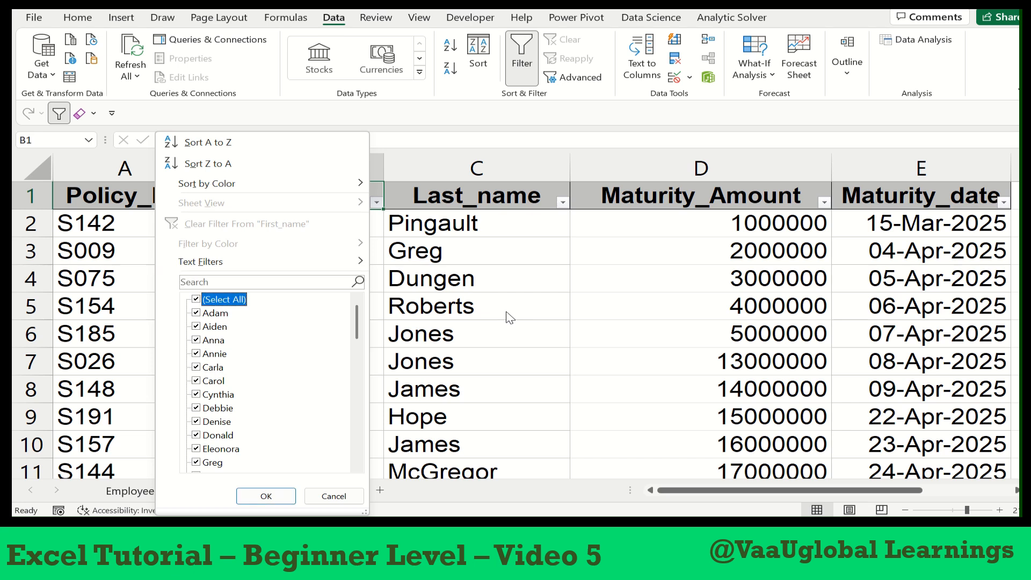
pyautogui.press('space')
pyautogui.press('Down')
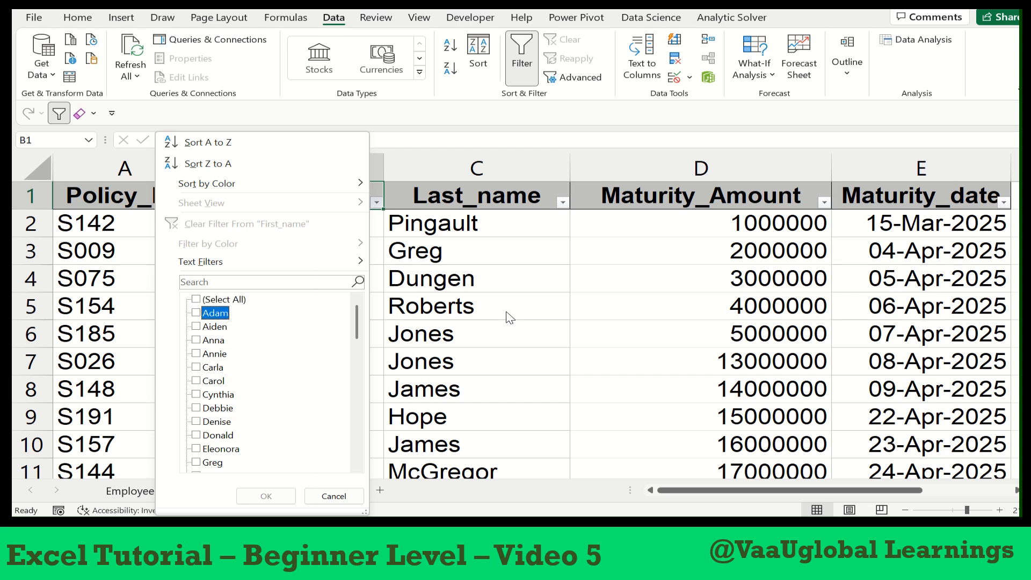
pyautogui.press('space')
pyautogui.press('Return')
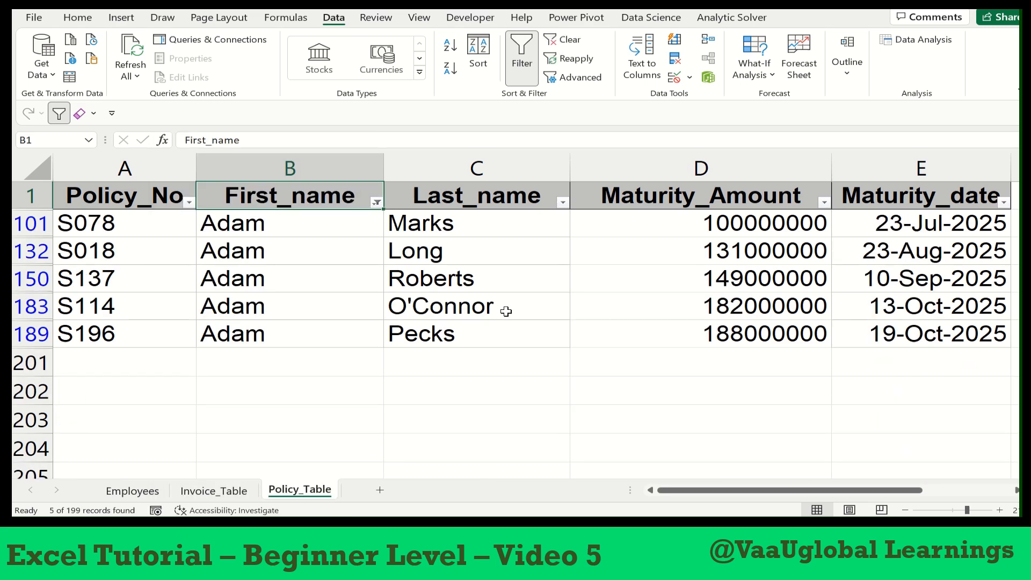